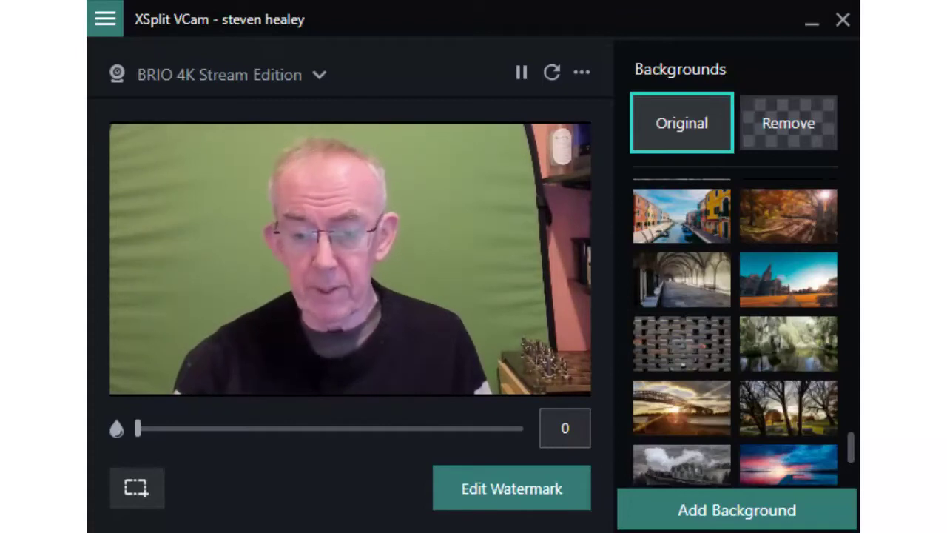
Remove the camera background and replace it with the picture of colourful houses along a canal
left_click(786, 136)
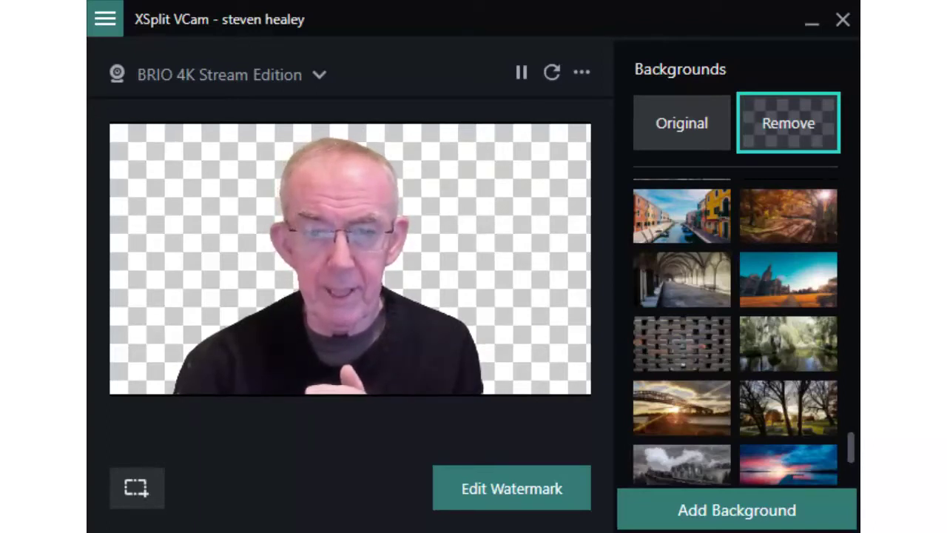
left_click(703, 239)
scroll(707, 241, "down", 1)
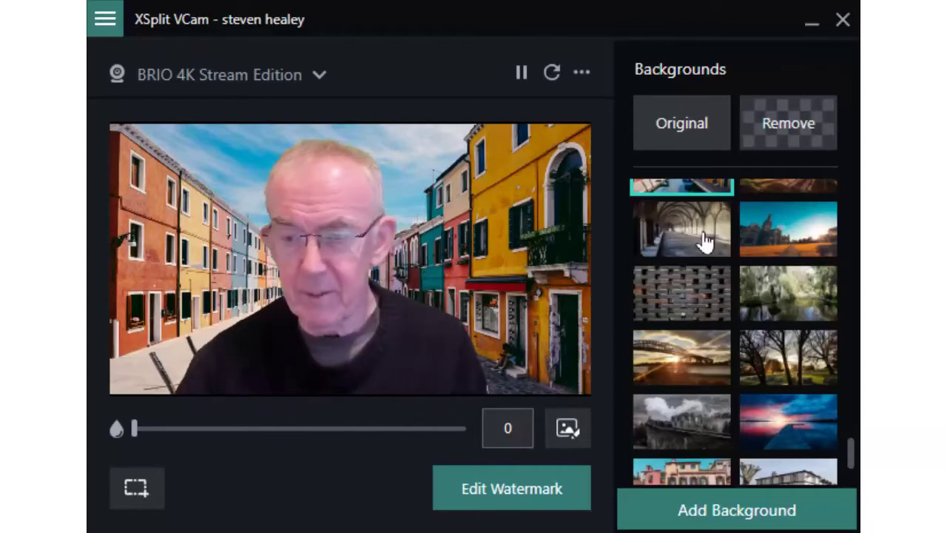
Apply the red-and-blue sunset over water picture as the camera background
left_click(772, 417)
scroll(772, 415, "down", 3)
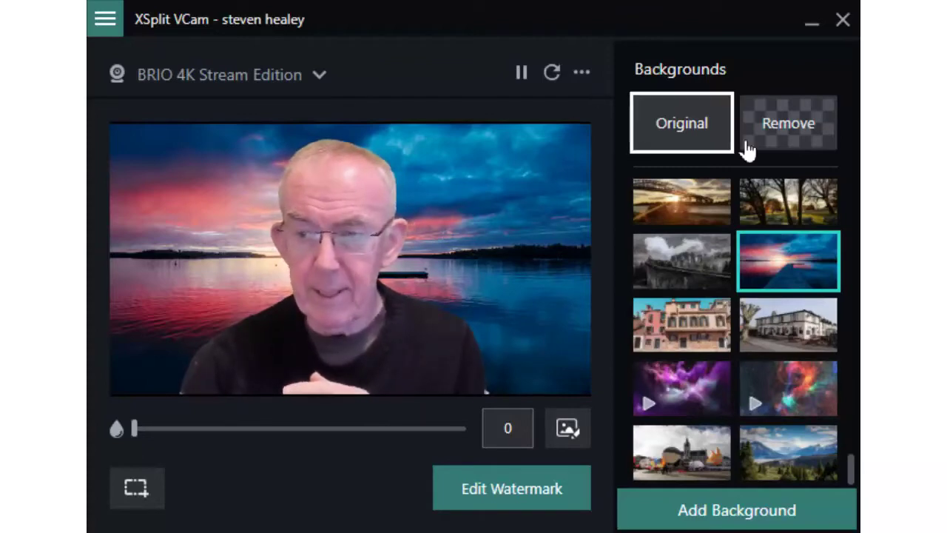
scroll(702, 296, "up", 3)
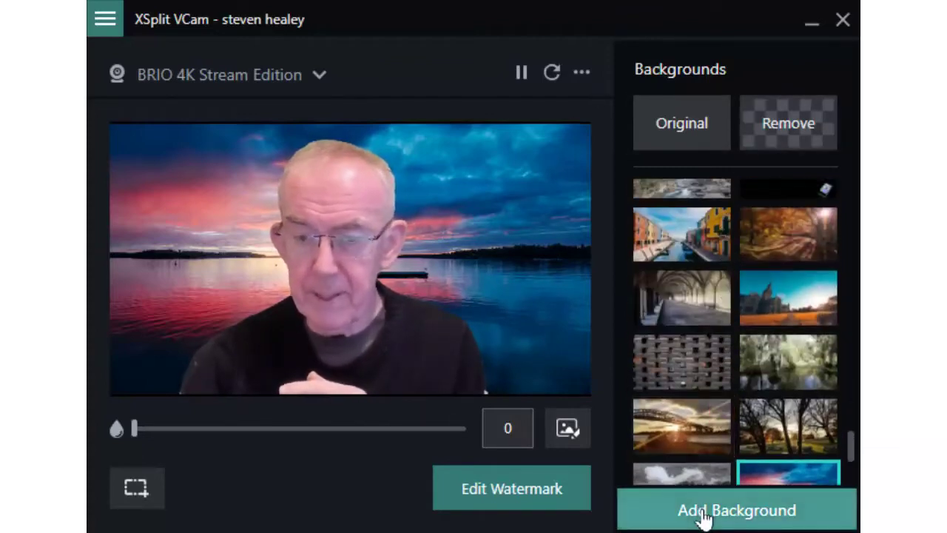
Add the blue-to-pink gradient from a media file as a new camera background
left_click(704, 512)
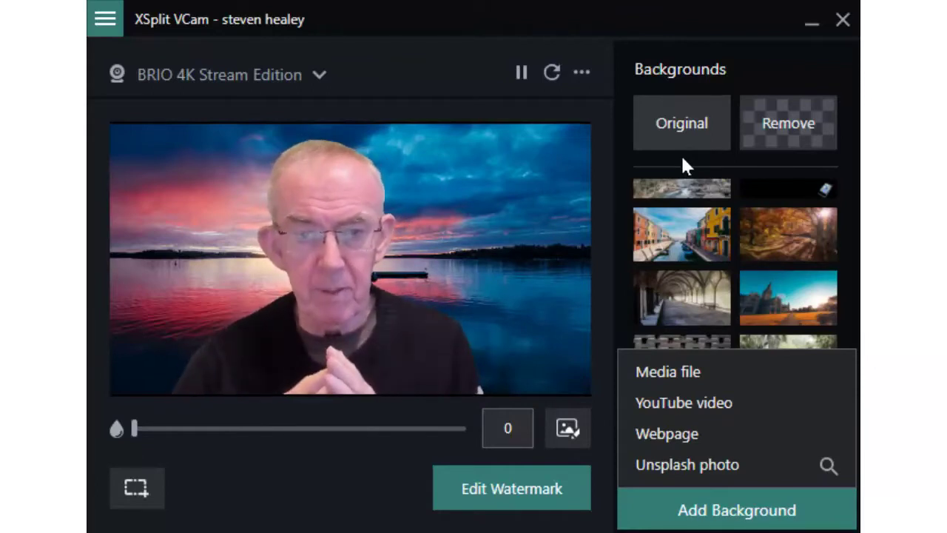
left_click(688, 373)
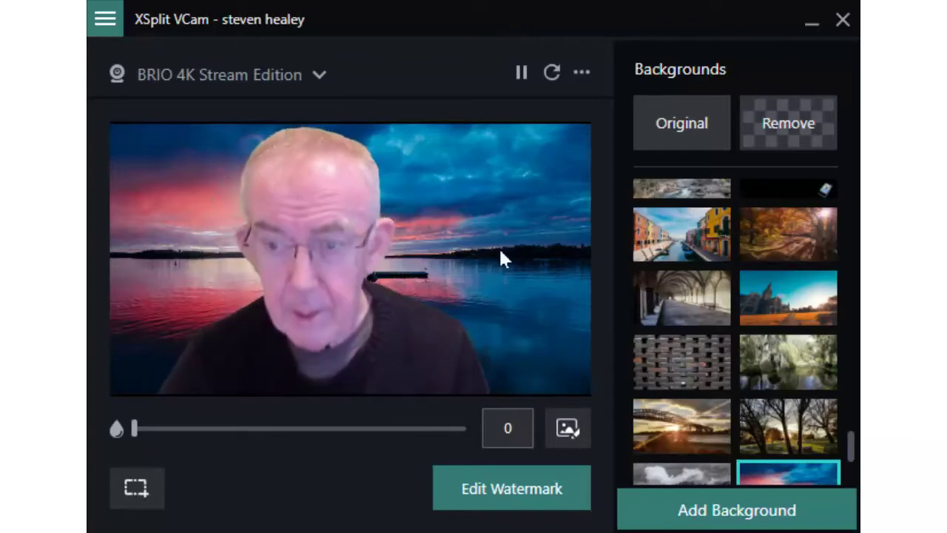
scroll(636, 455, "up", 5)
scroll(636, 453, "up", 5)
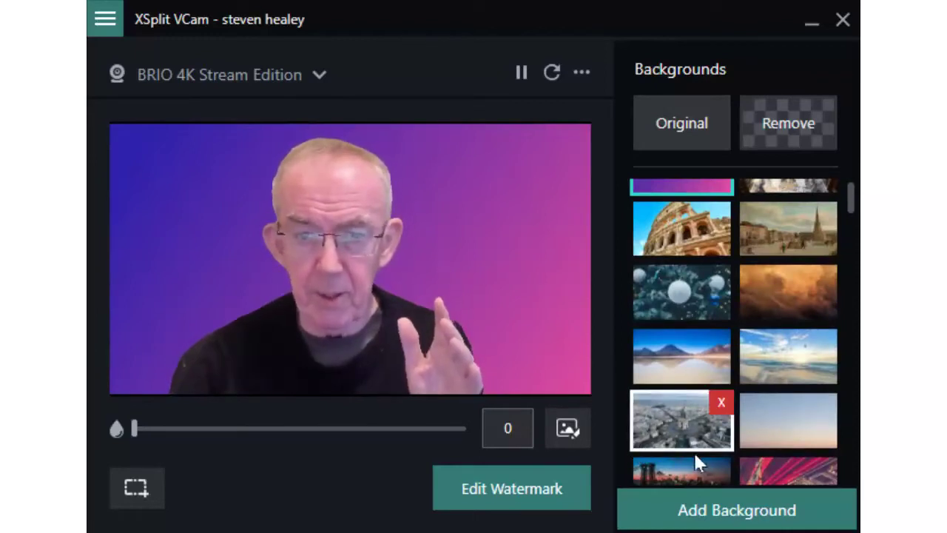
Bring up the options for adding a background and look through the whole gallery of existing background pictures
left_click(731, 509)
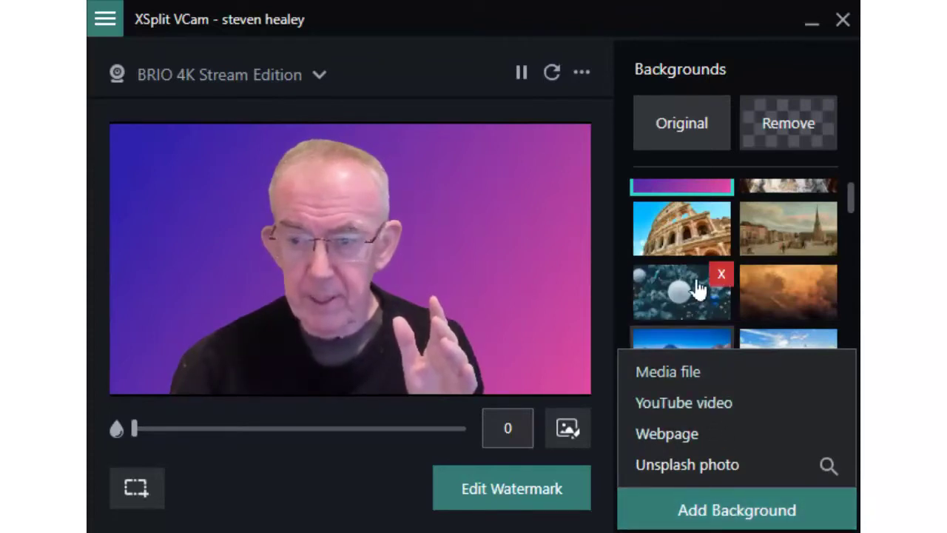
scroll(697, 294, "down", 5)
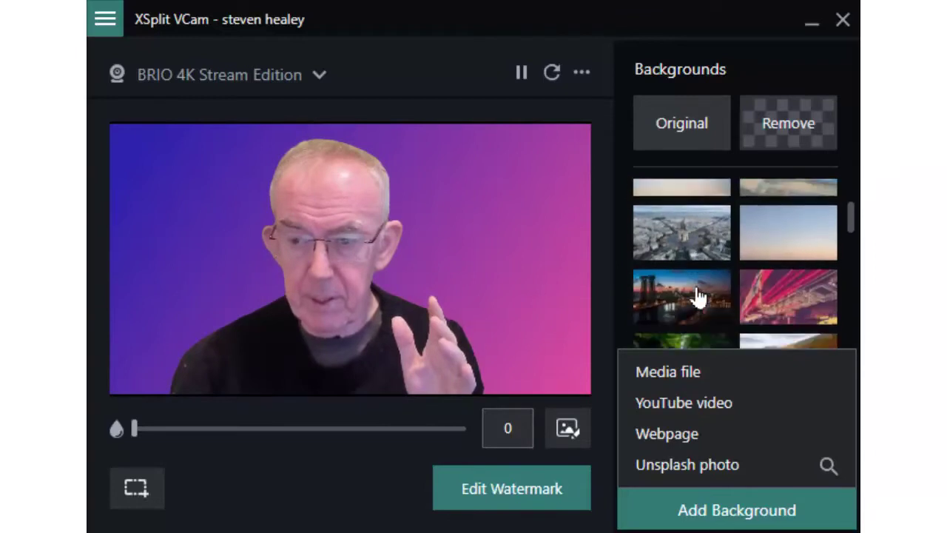
scroll(698, 300, "down", 3)
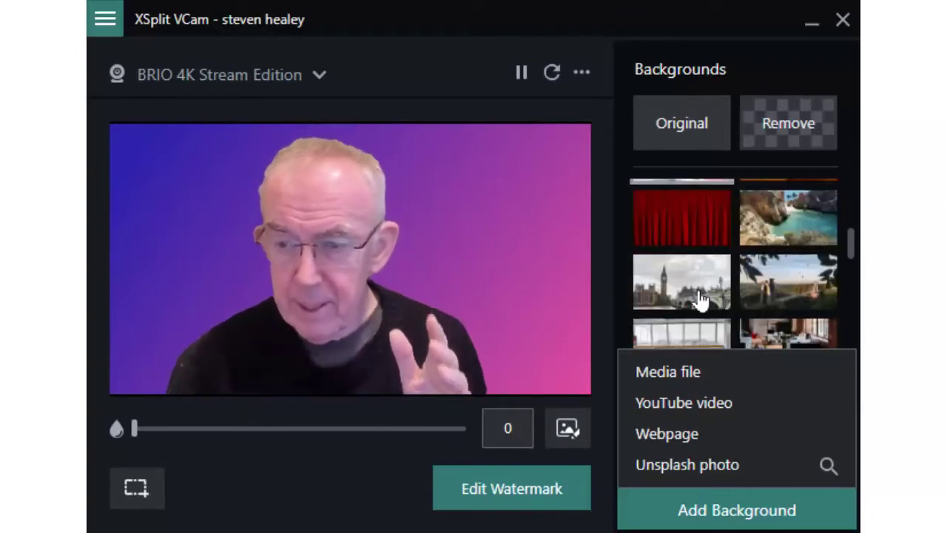
scroll(699, 305, "down", 3)
scroll(699, 304, "down", 6)
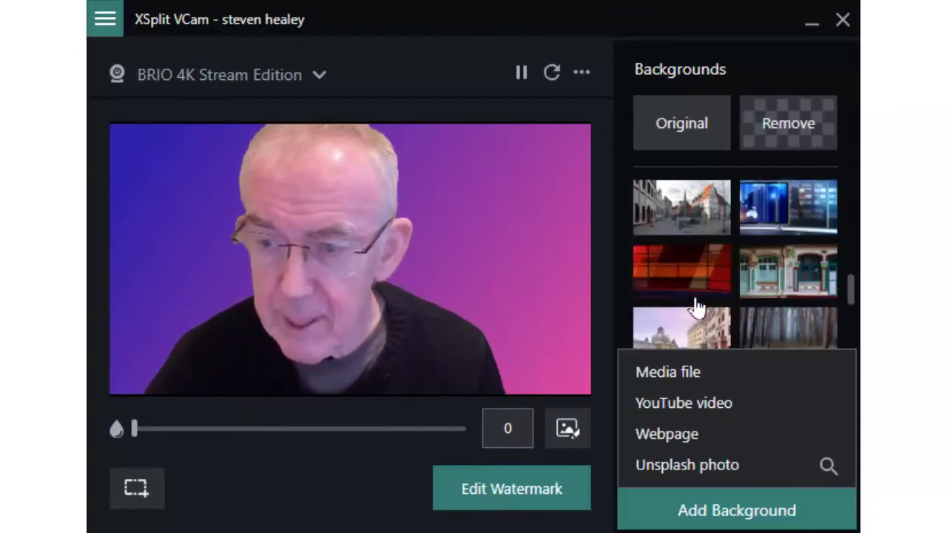
scroll(697, 306, "down", 2)
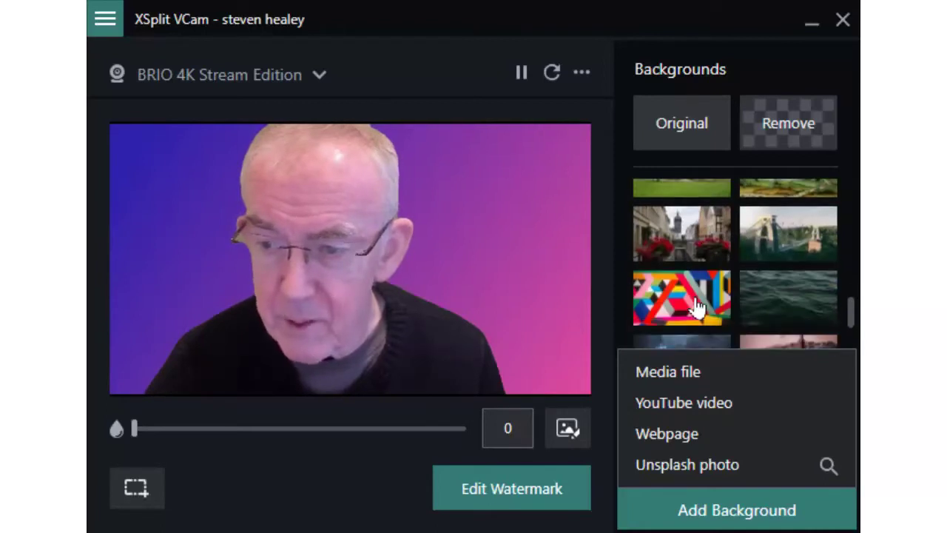
scroll(697, 305, "down", 2)
scroll(698, 306, "down", 8)
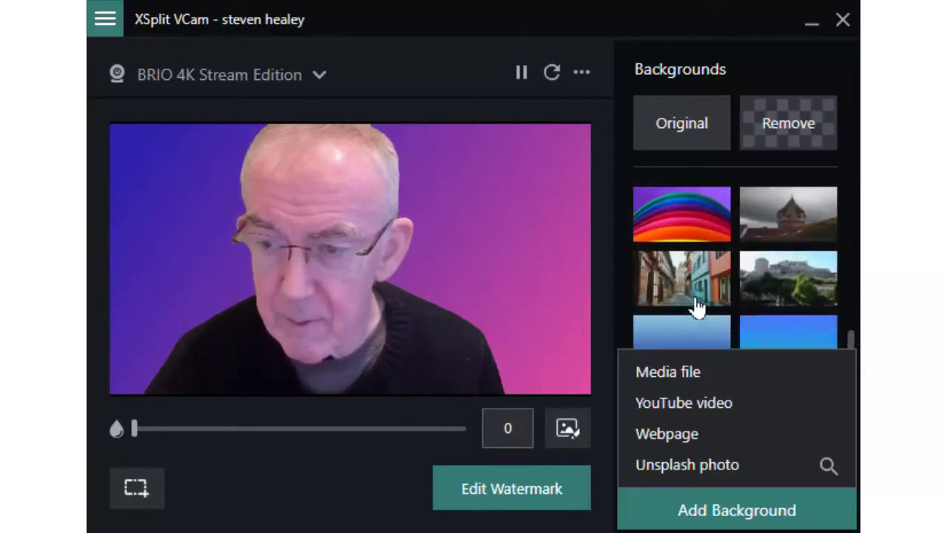
scroll(697, 307, "down", 2)
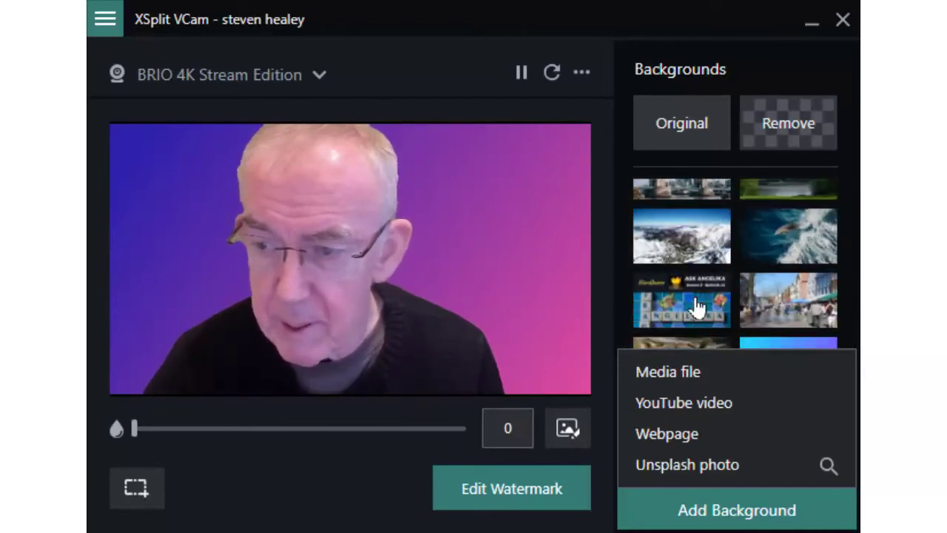
scroll(697, 306, "down", 4)
scroll(698, 305, "down", 3)
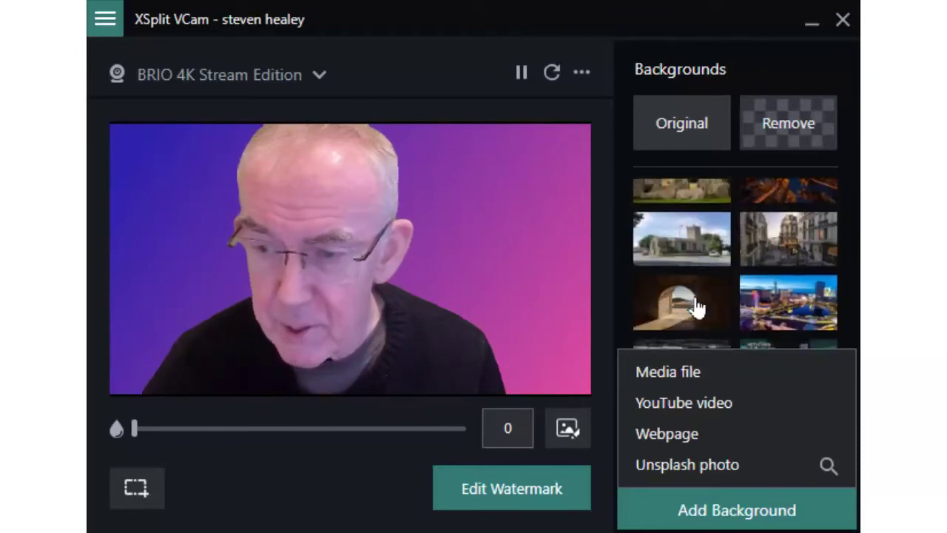
scroll(697, 306, "down", 2)
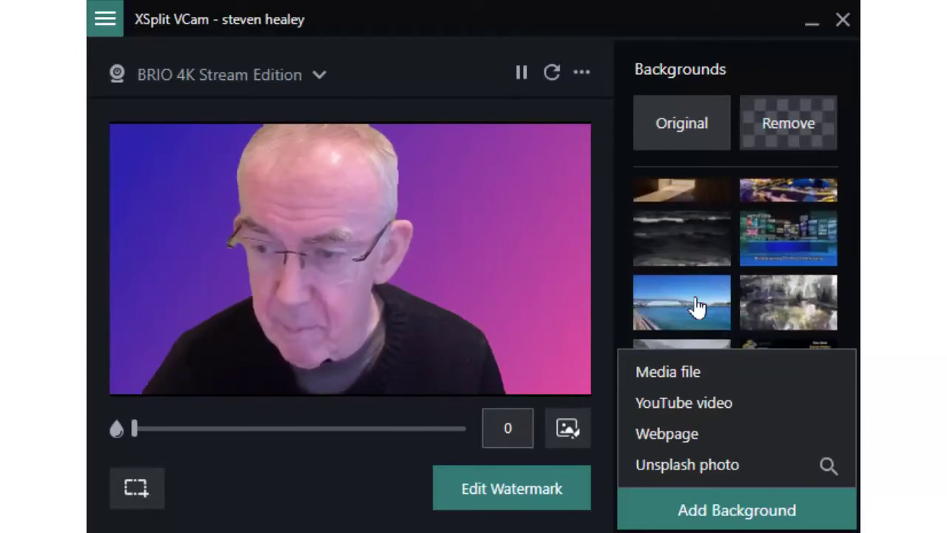
scroll(698, 306, "down", 8)
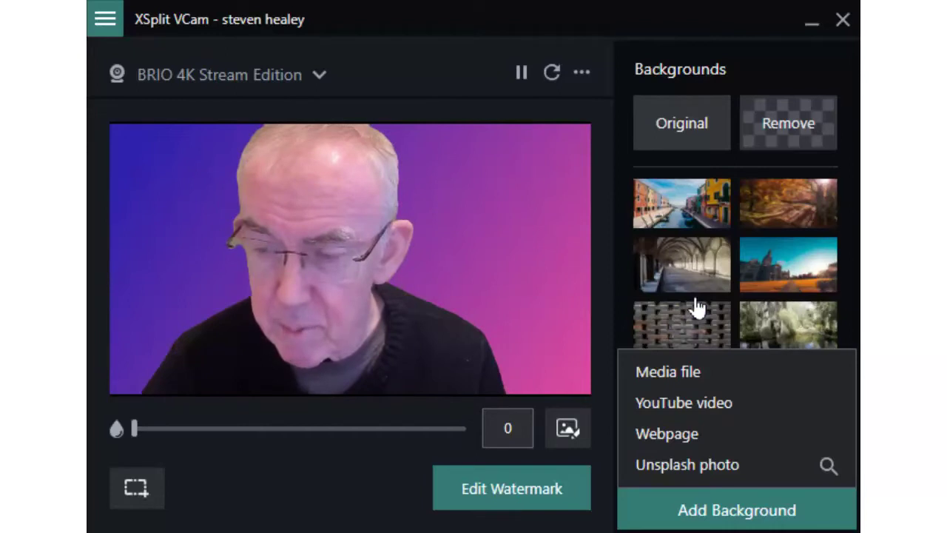
scroll(698, 305, "down", 3)
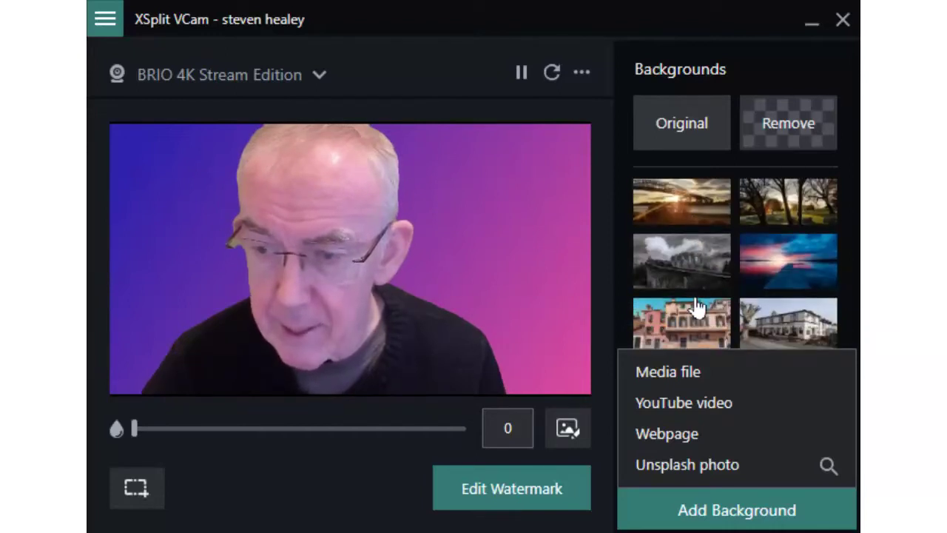
scroll(693, 294, "up", 10)
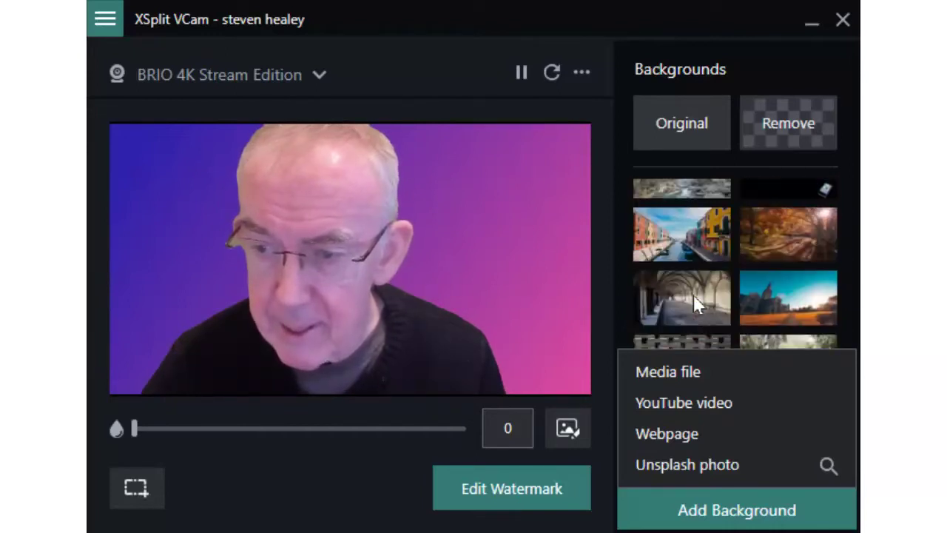
scroll(694, 294, "down", 8)
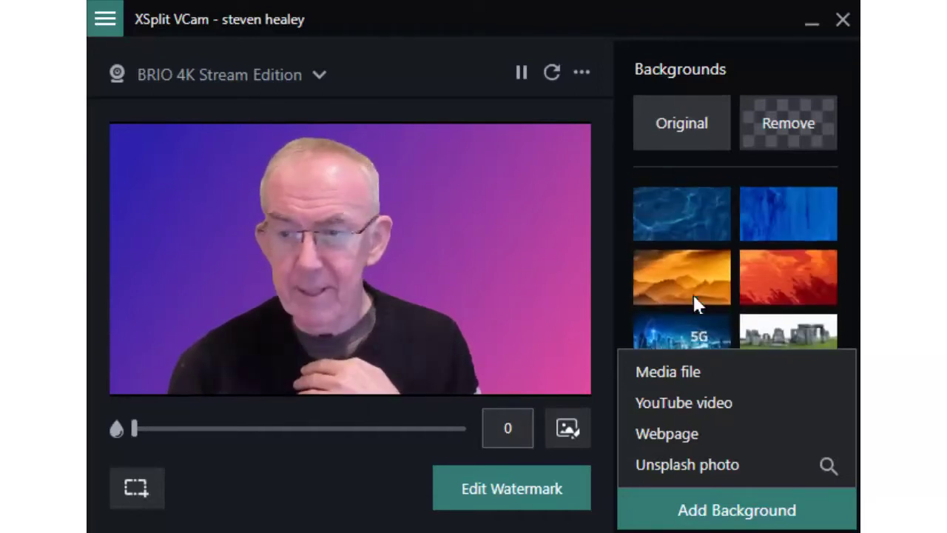
left_click(666, 436)
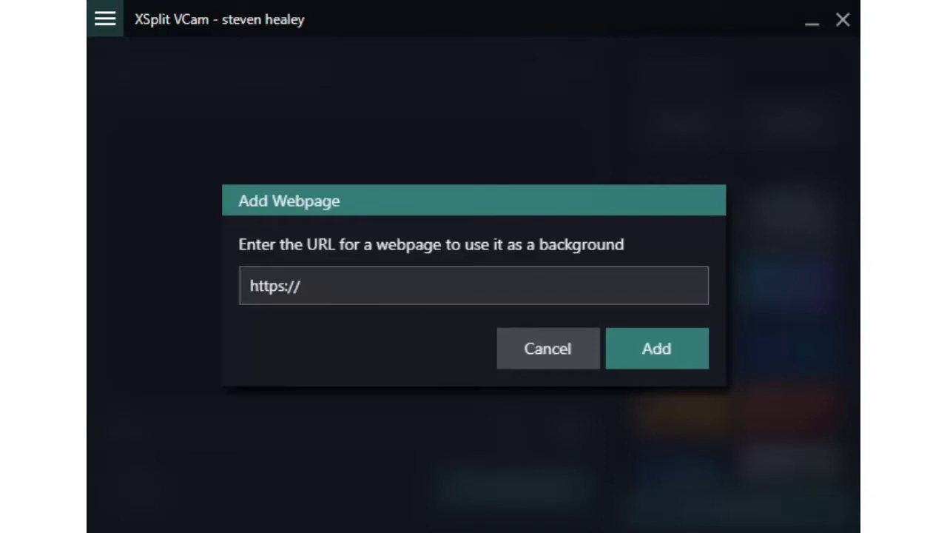
type("www.theguardian.com/uk")
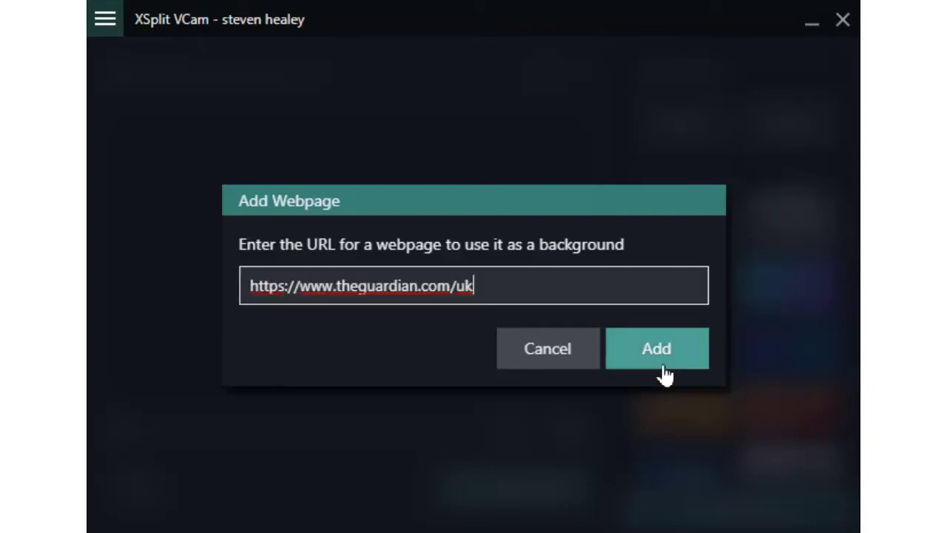
left_click(660, 361)
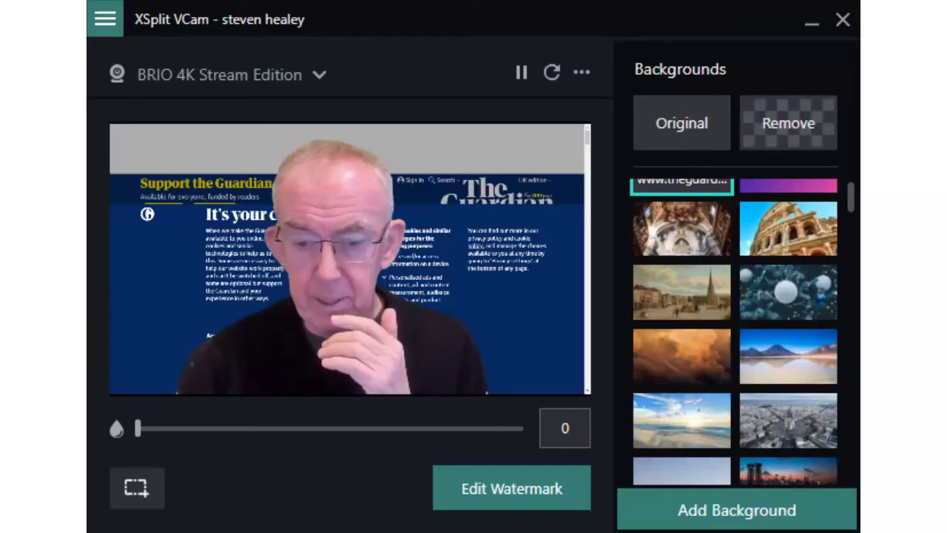
Open the Unsplash photo collection for new backgrounds and try the plain yellow photo
left_click(666, 522)
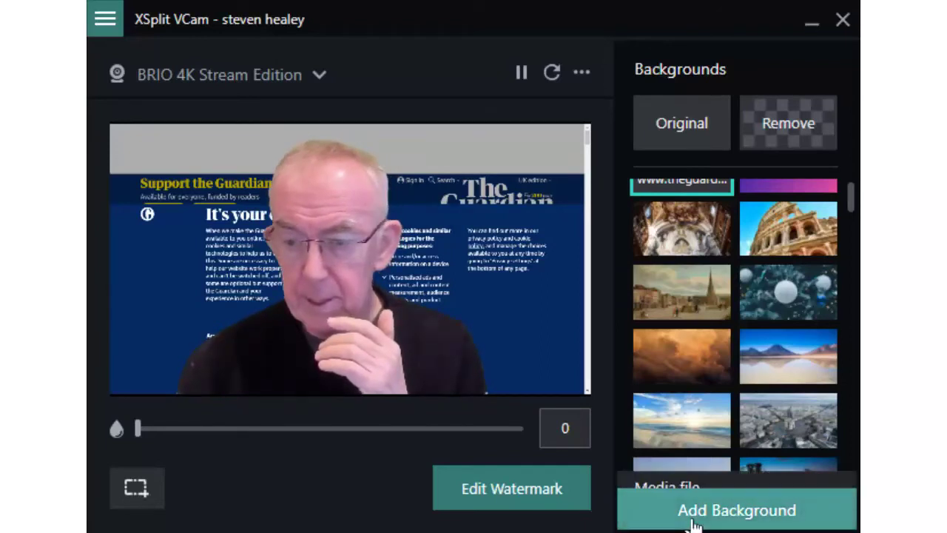
left_click(688, 464)
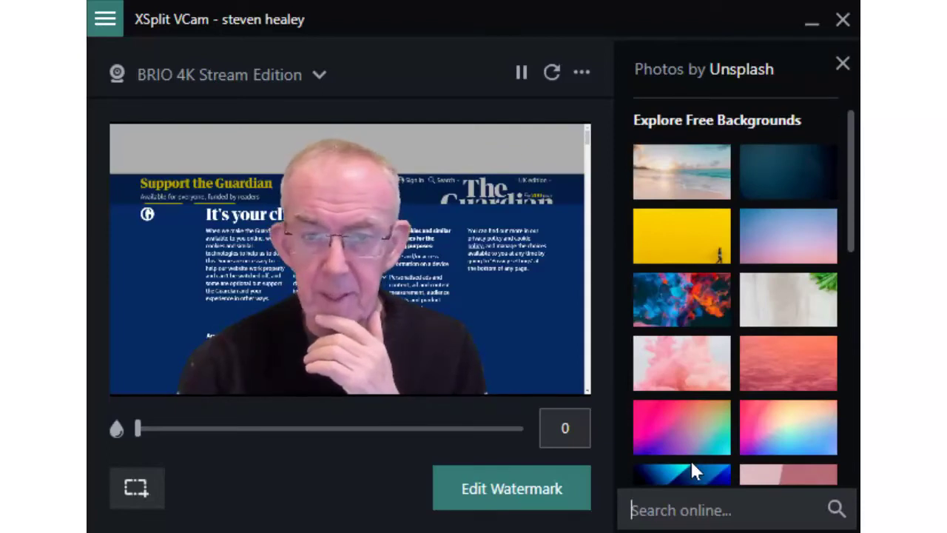
left_click(691, 238)
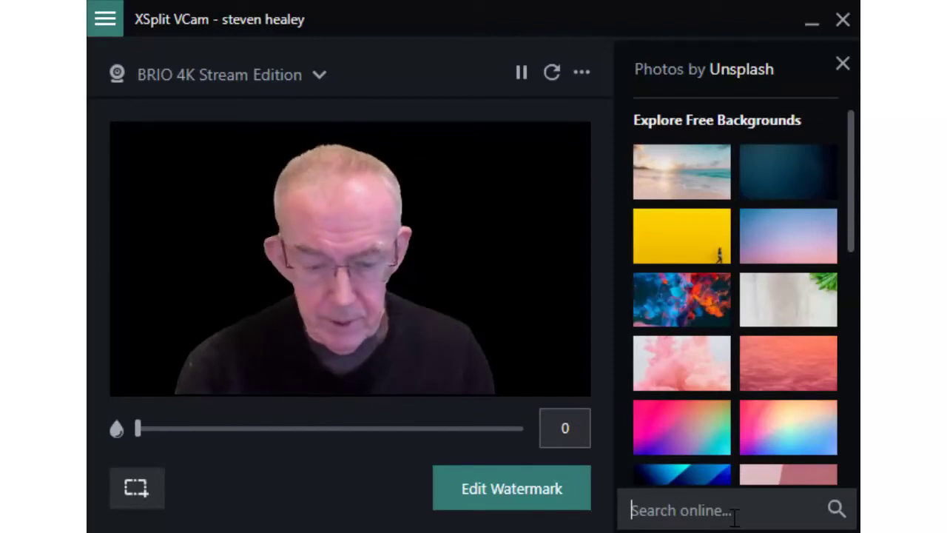
Search Unsplash for "Bristol" and add the suspension bridge photo with hot-air balloons as the background
type("Bristol")
key("Return")
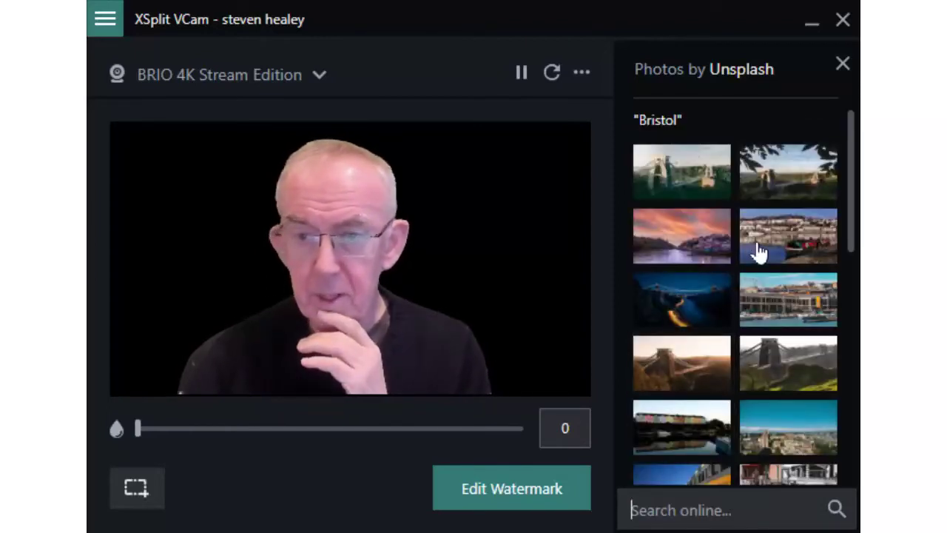
left_click(751, 241)
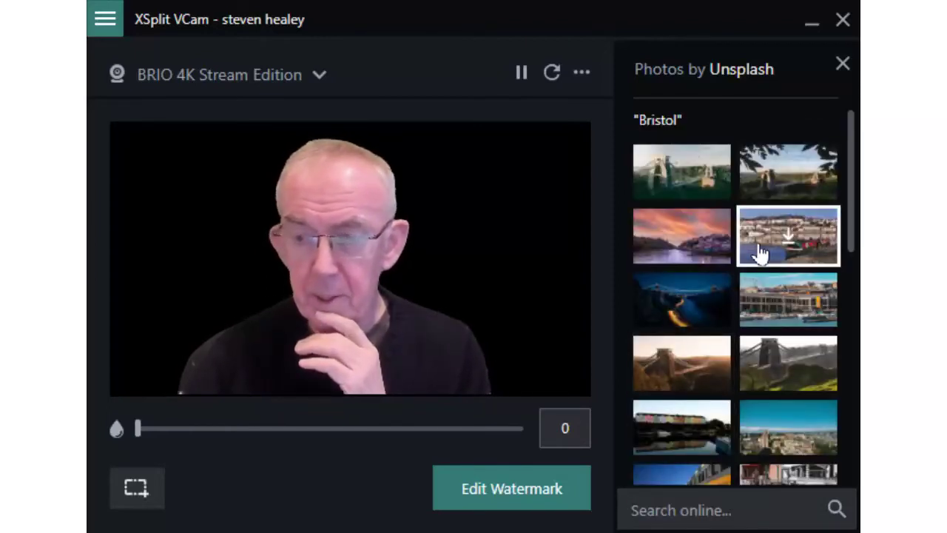
left_click(701, 184)
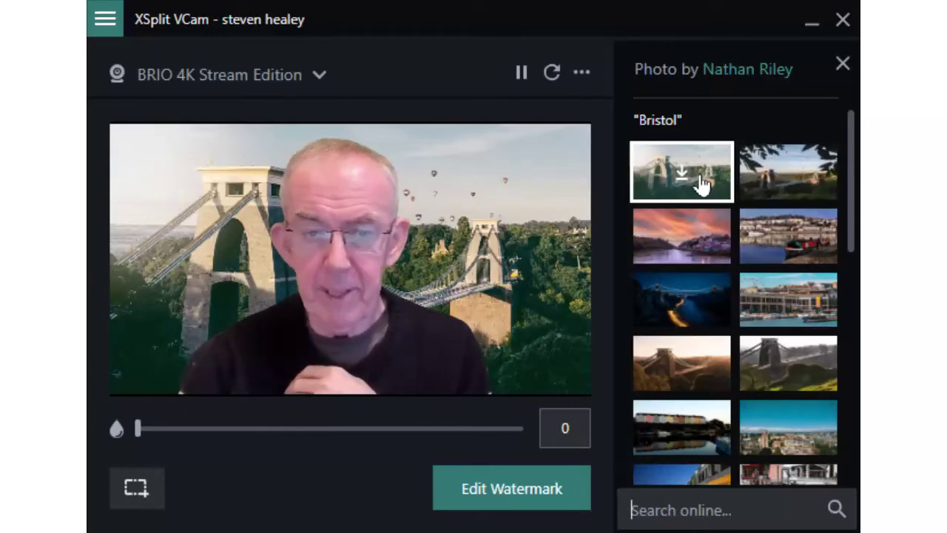
left_click(701, 183)
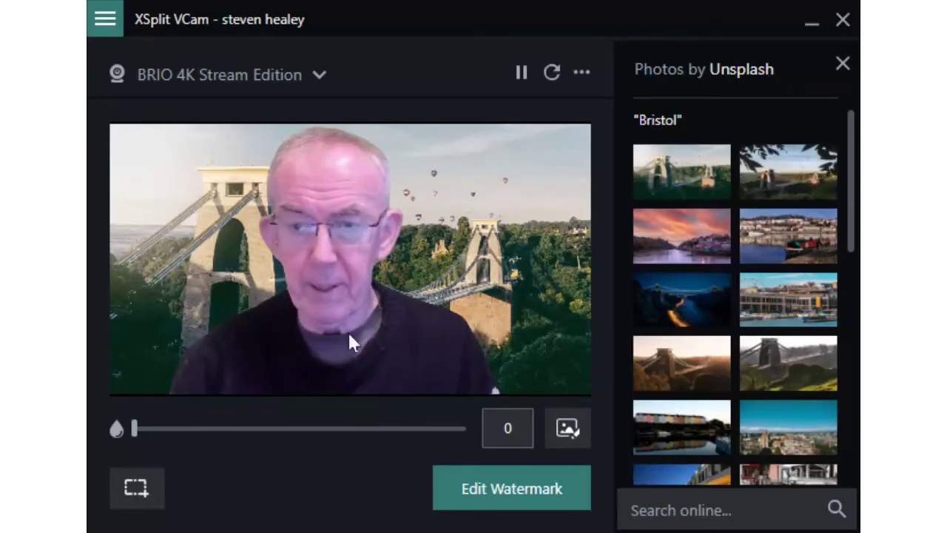
left_click(116, 23)
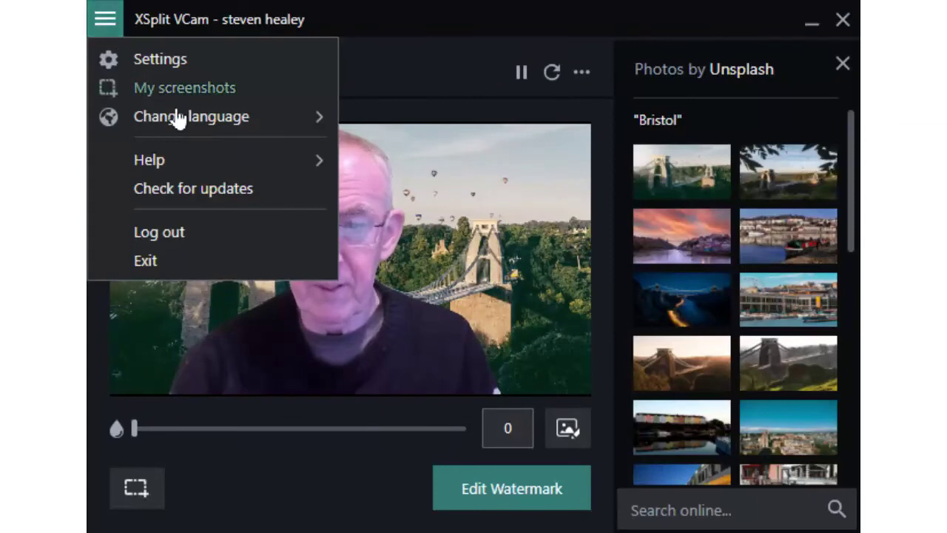
mouse_move(177, 118)
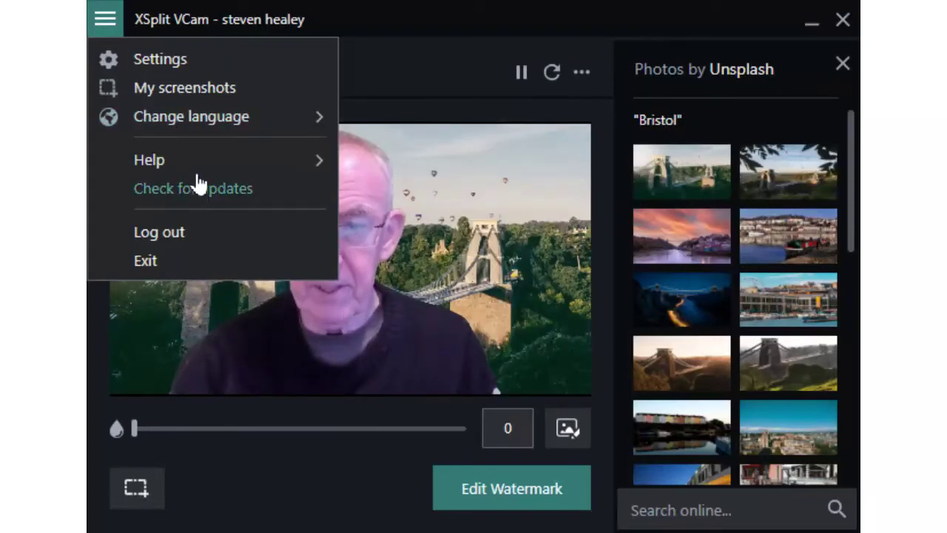
mouse_move(198, 170)
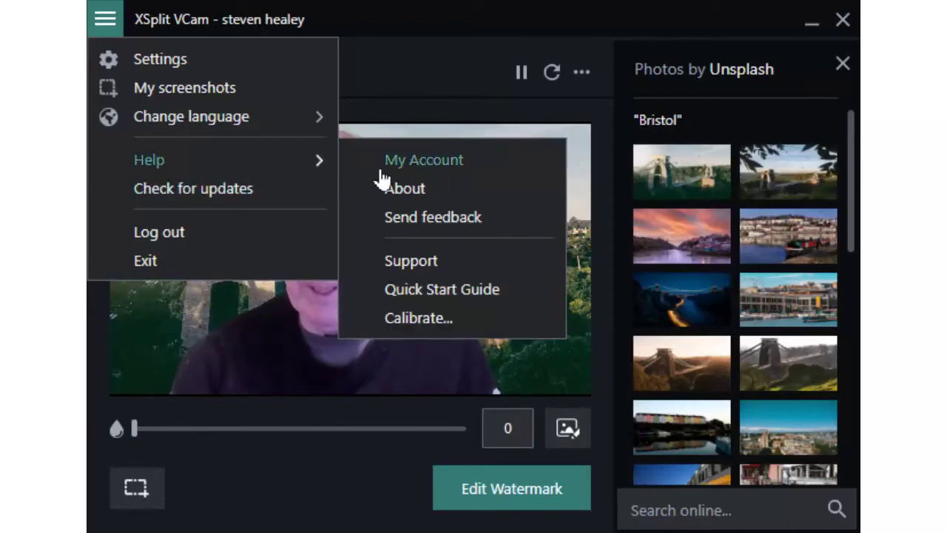
left_click(435, 320)
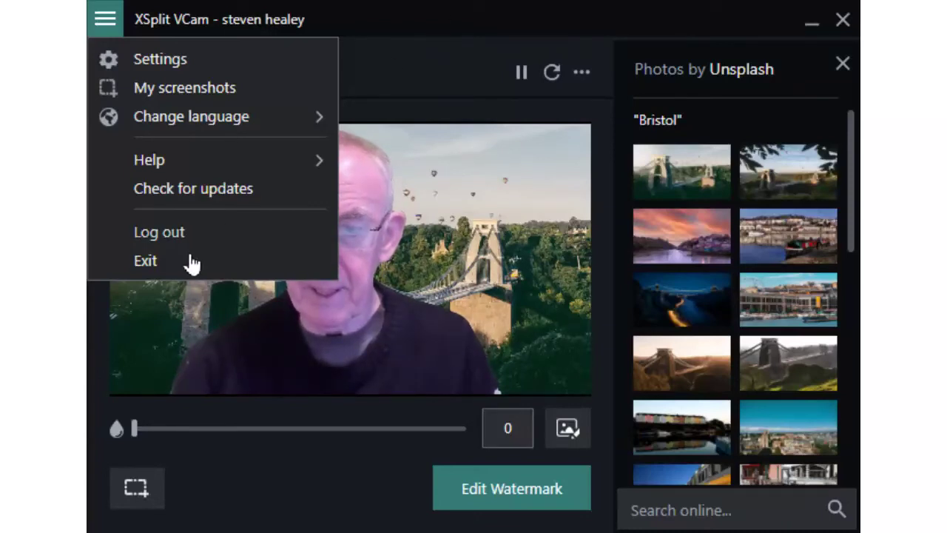
left_click(347, 212)
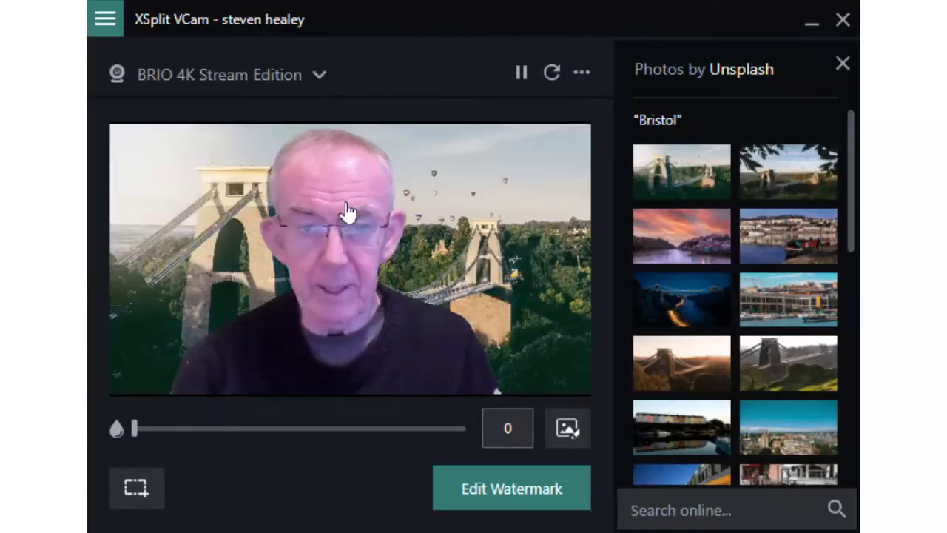
Try the pink sunset river, daytime suspension bridge and night-lit bridge photos from the Bristol results as backgrounds
mouse_move(668, 188)
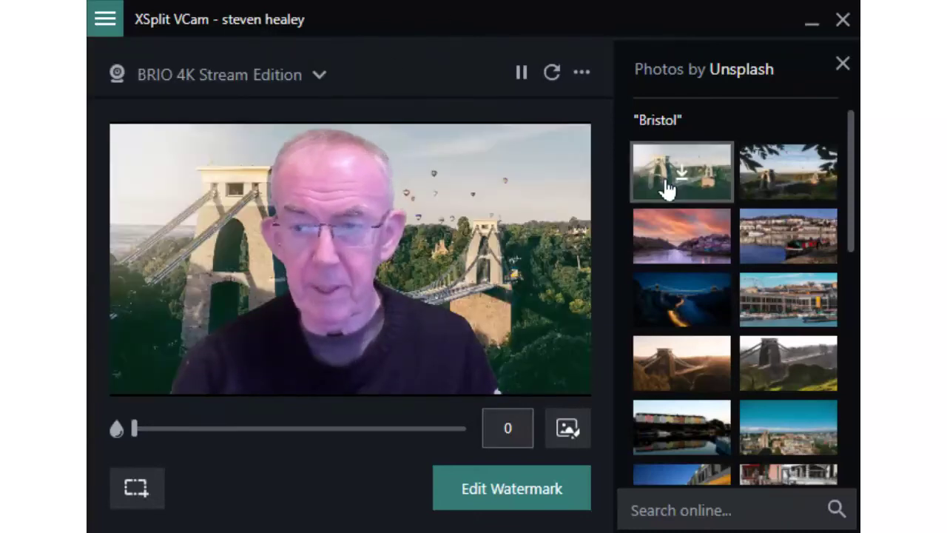
left_click(712, 253)
scroll(710, 255, "down", 5)
scroll(710, 254, "down", 3)
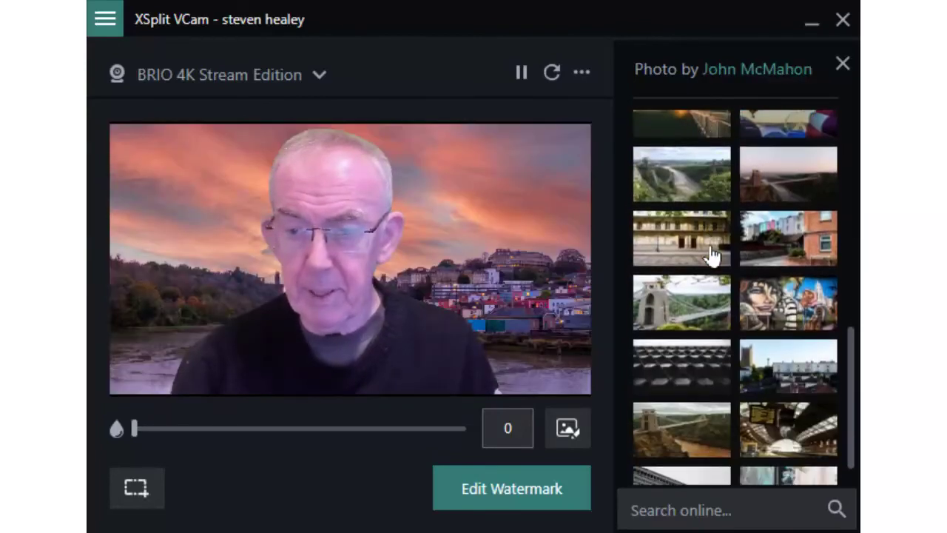
left_click(698, 296)
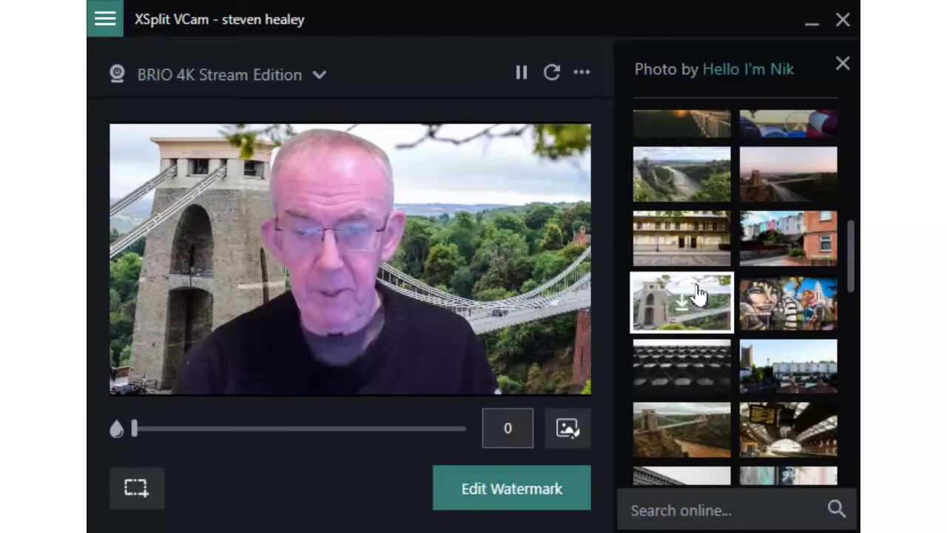
scroll(699, 296, "down", 10)
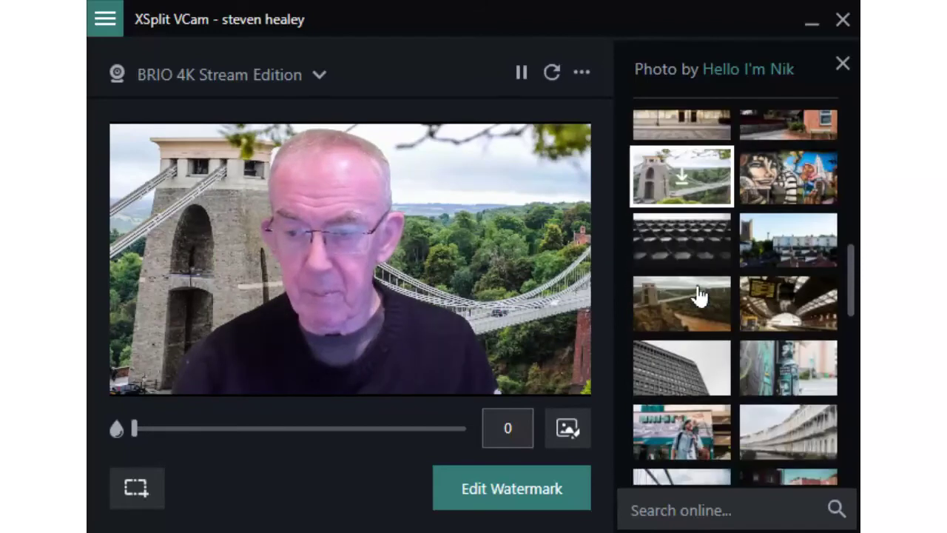
left_click(699, 310)
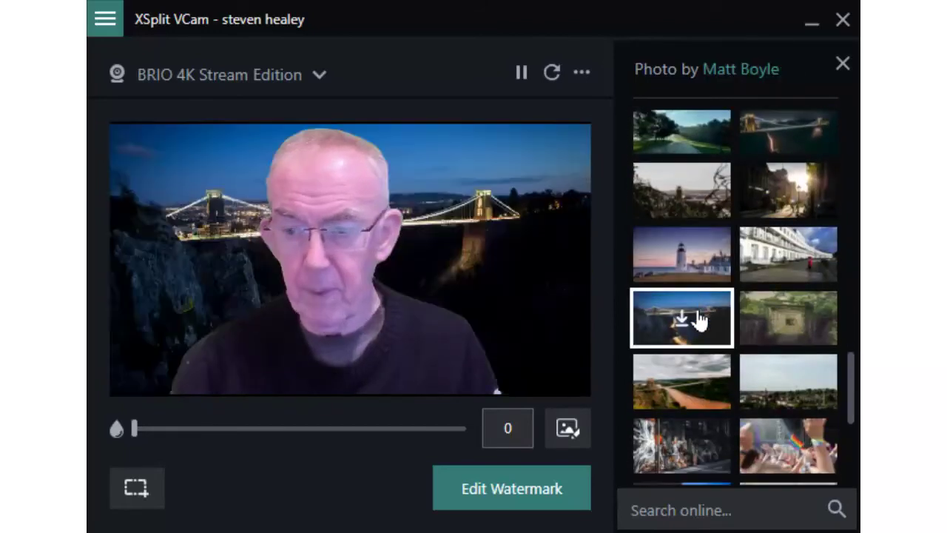
Try more of the Bristol photos as backgrounds, including the blue-sky rooftop, the wet green leaves and the dusk skyline, and return to the gallery
scroll(699, 319, "down", 3)
scroll(699, 325, "down", 3)
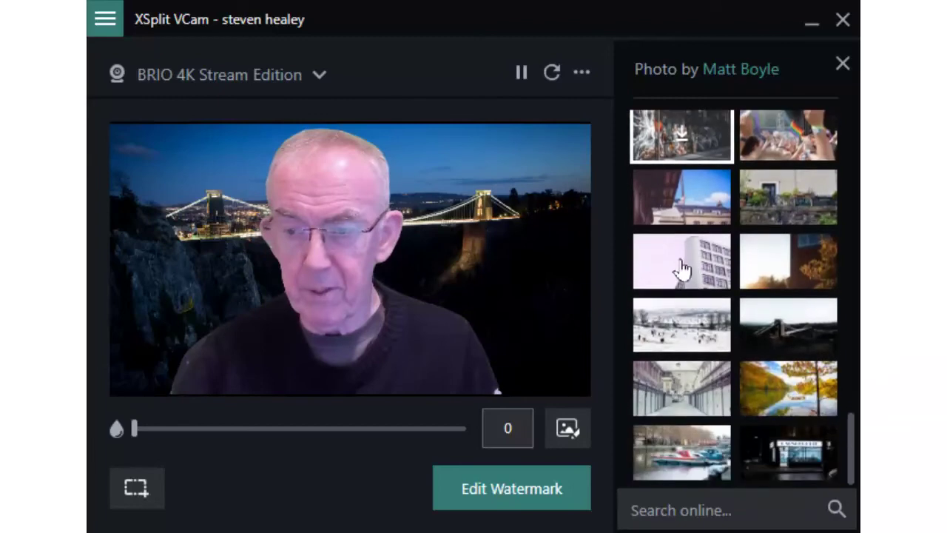
left_click(685, 212)
scroll(681, 211, "down", 3)
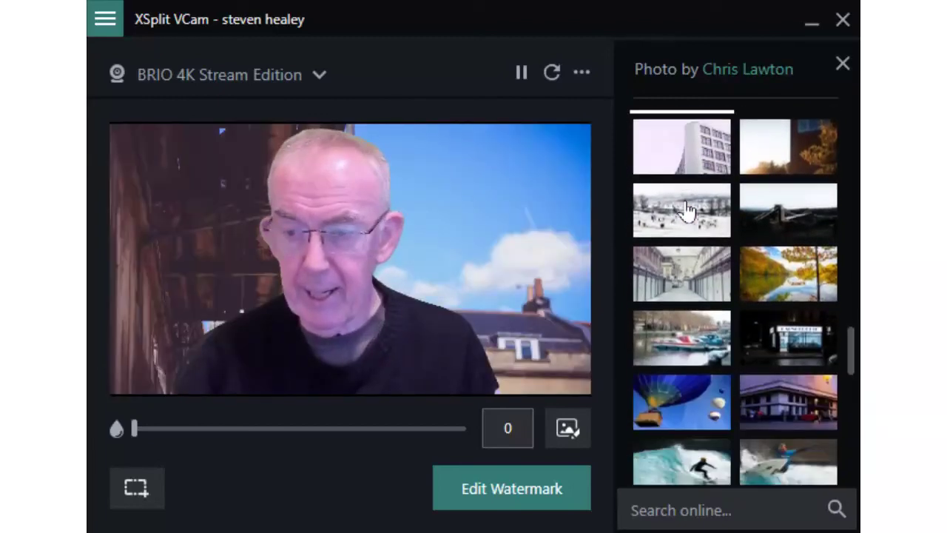
left_click(679, 222)
scroll(696, 296, "down", 5)
left_click(722, 357)
scroll(740, 310, "down", 5)
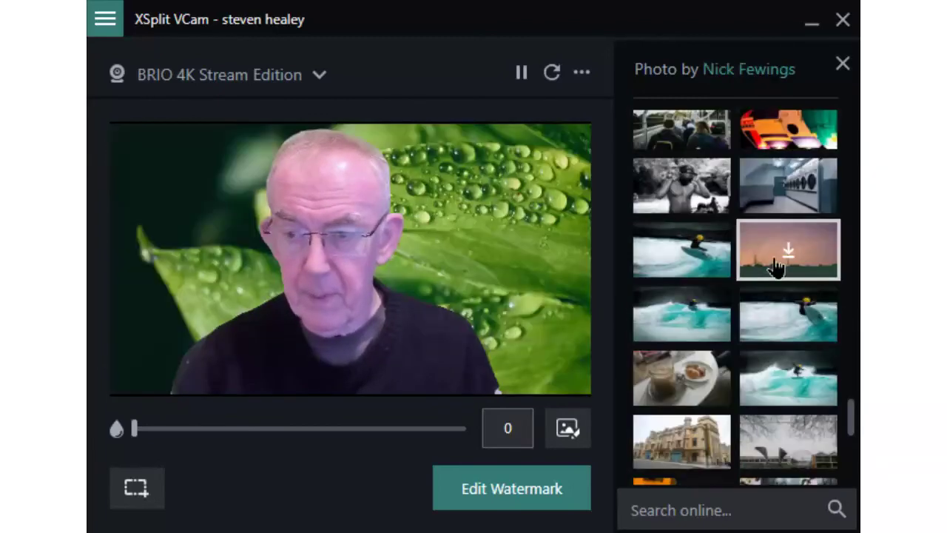
left_click(777, 251)
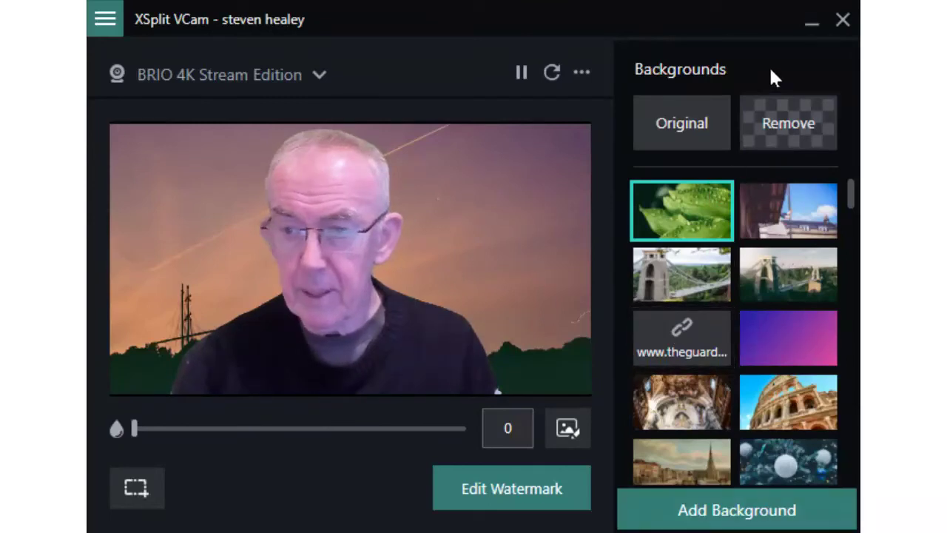
Show the original webcam background and switch to the Remove option to make it transparent
left_click(699, 131)
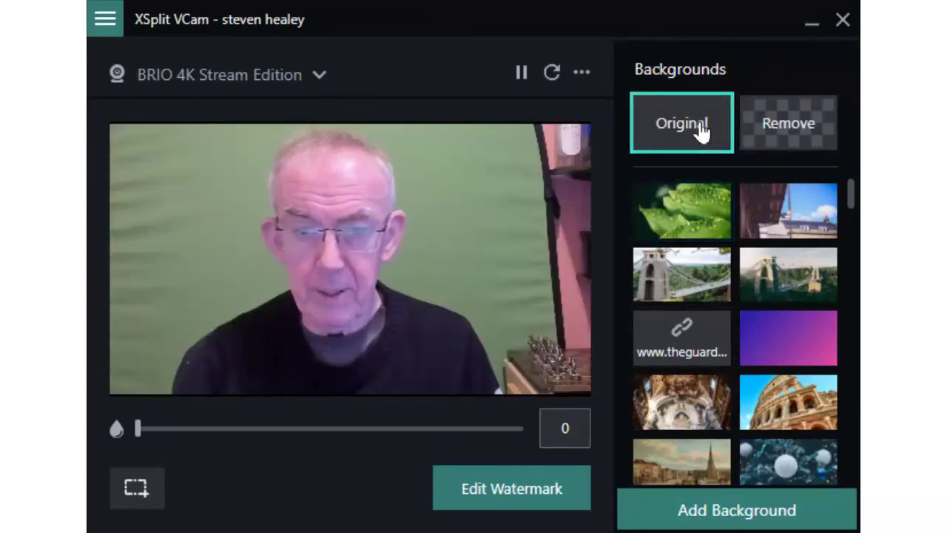
left_click(793, 138)
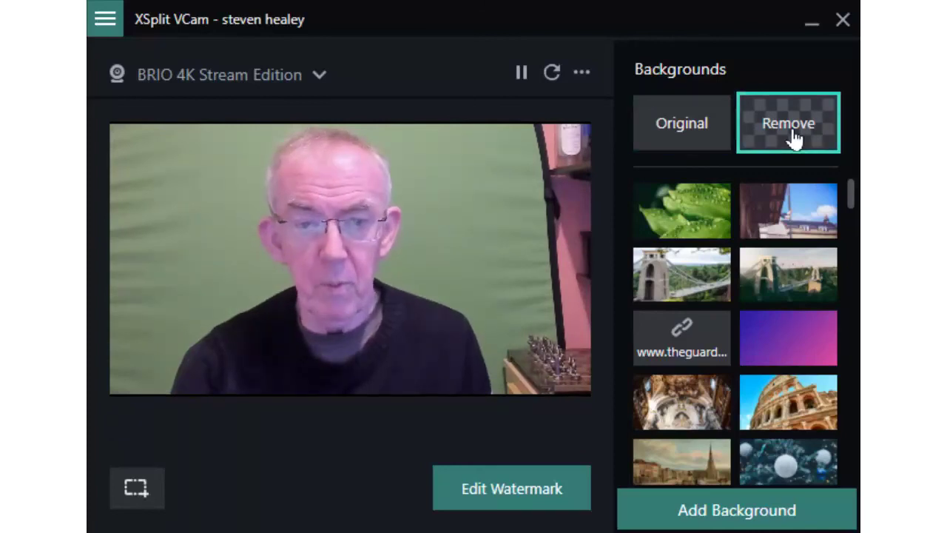
Apply the blue-to-pink gradient from the gallery as the webcam background and browse the pictures below it
mouse_move(703, 242)
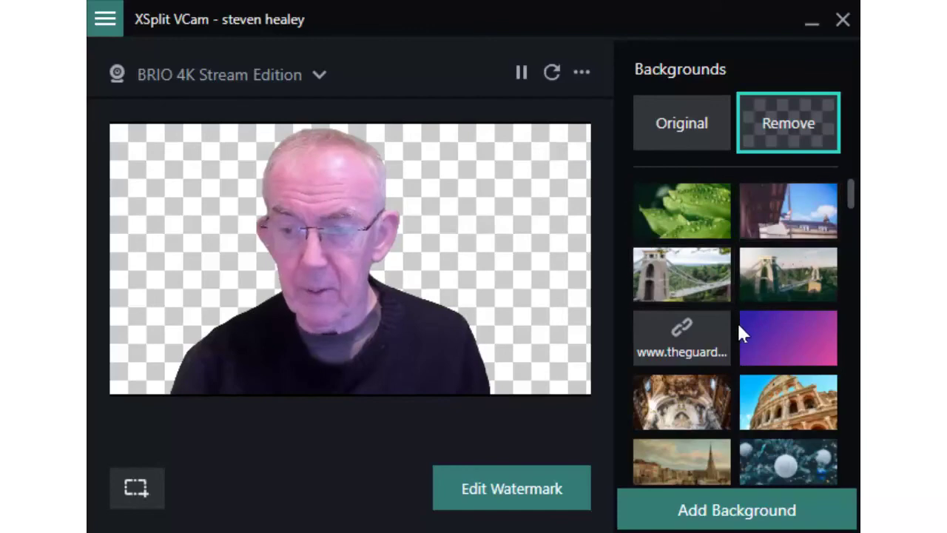
left_click(766, 334)
scroll(766, 334, "down", 3)
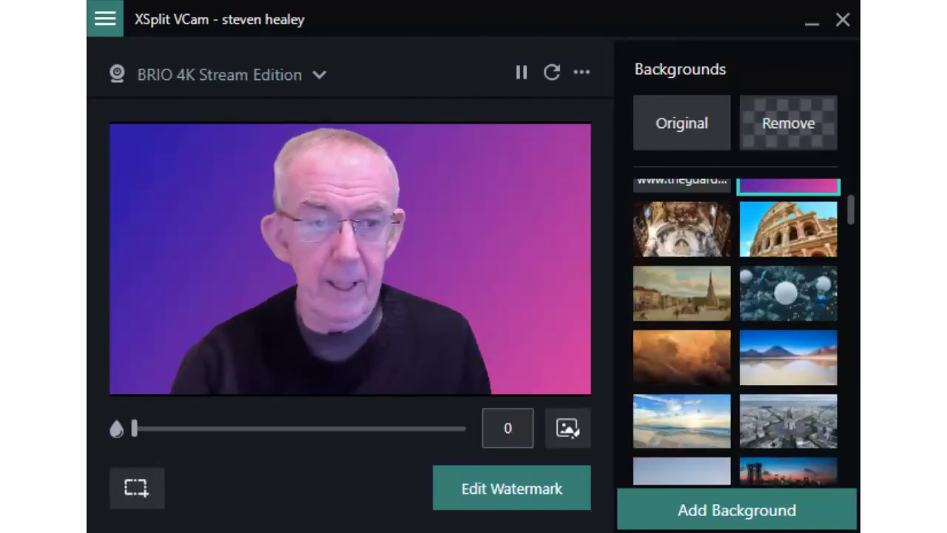